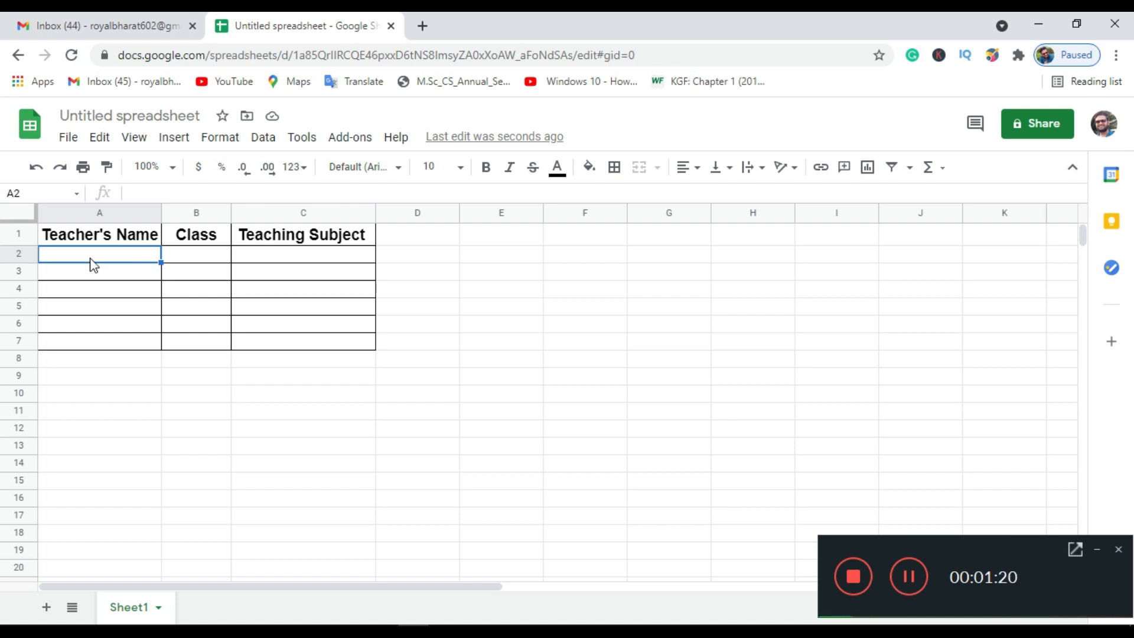
- Enter a teacher's name, class XII and subject Computer Science across row 2
{"action": "type", "text": "B"}
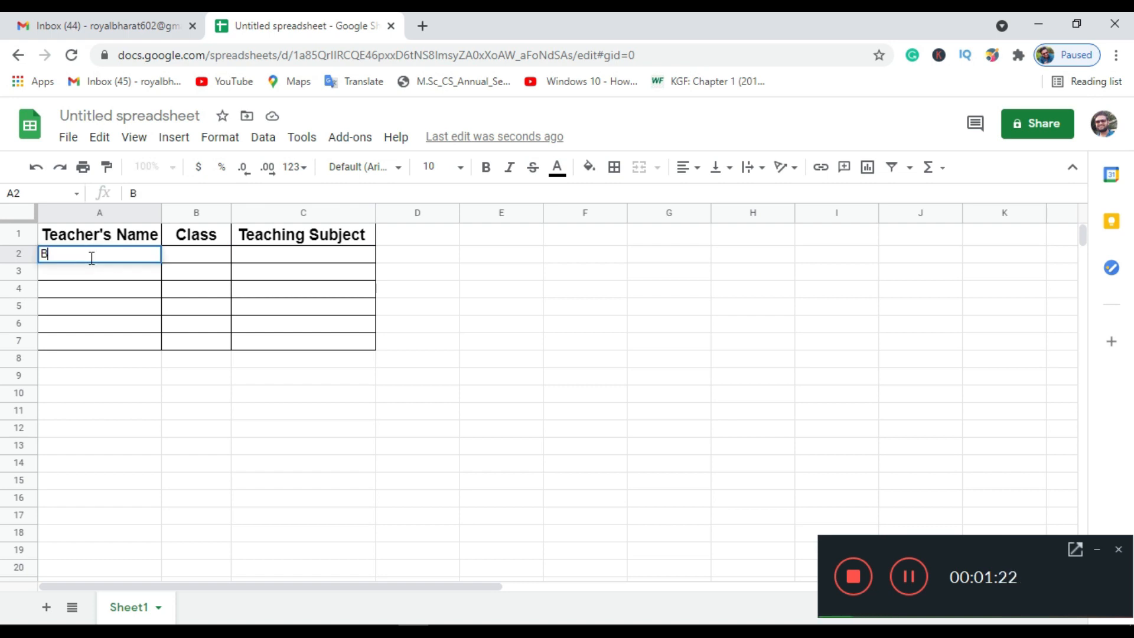
{"action": "type", "text": "harat Mata"}
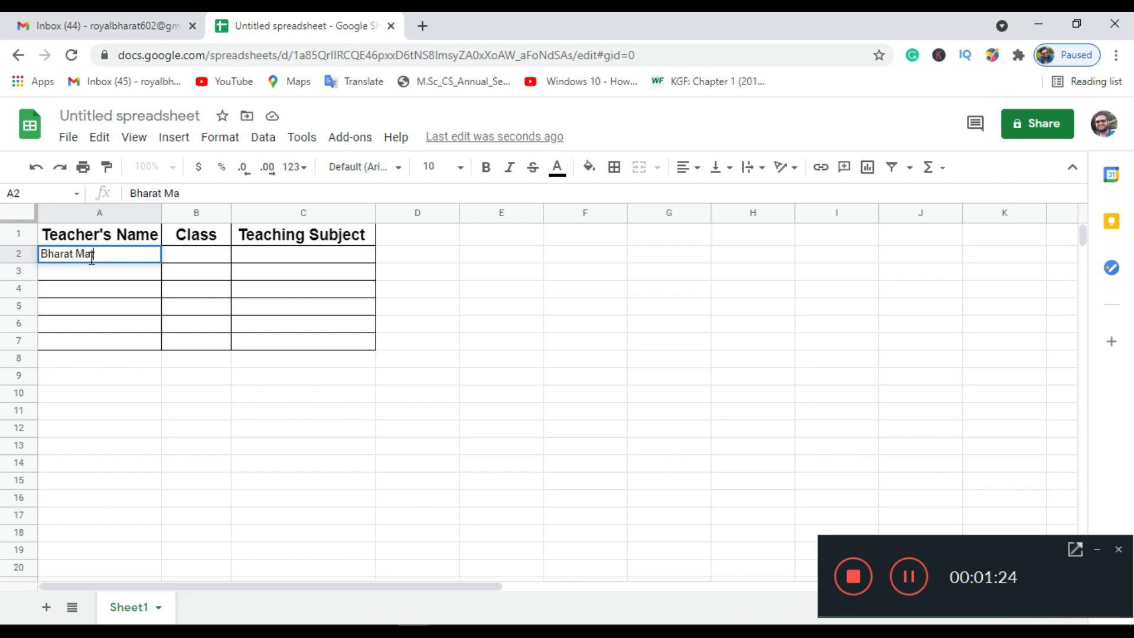
{"action": "key", "text": "Tab"}
{"action": "type", "text": "XII"}
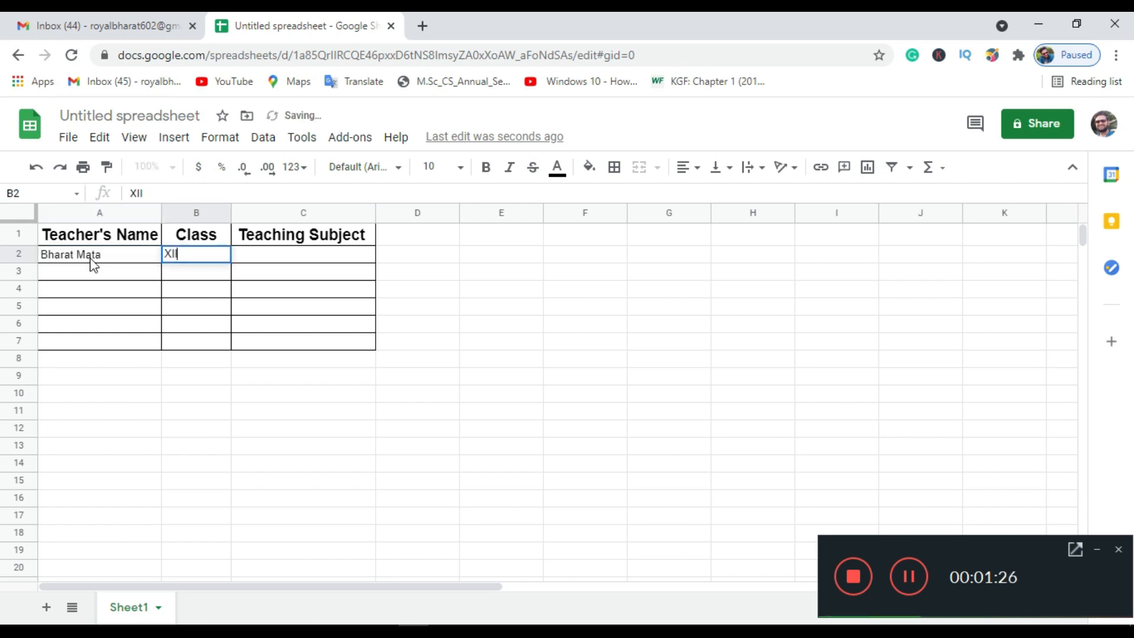
{"action": "key", "text": "Tab"}
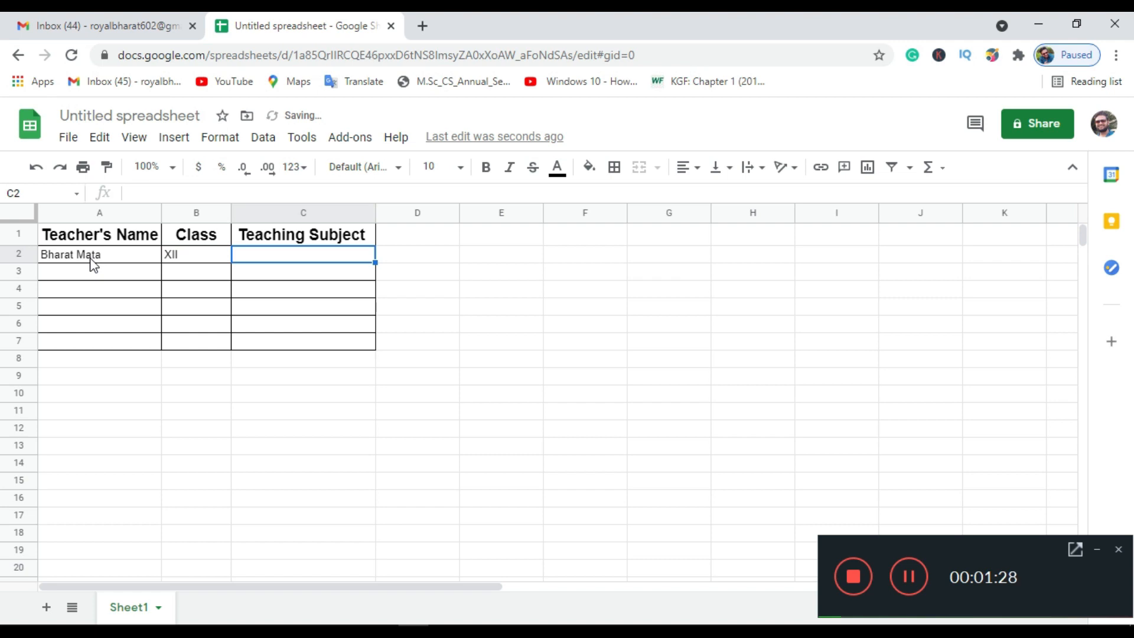
{"action": "type", "text": "Computer Science"}
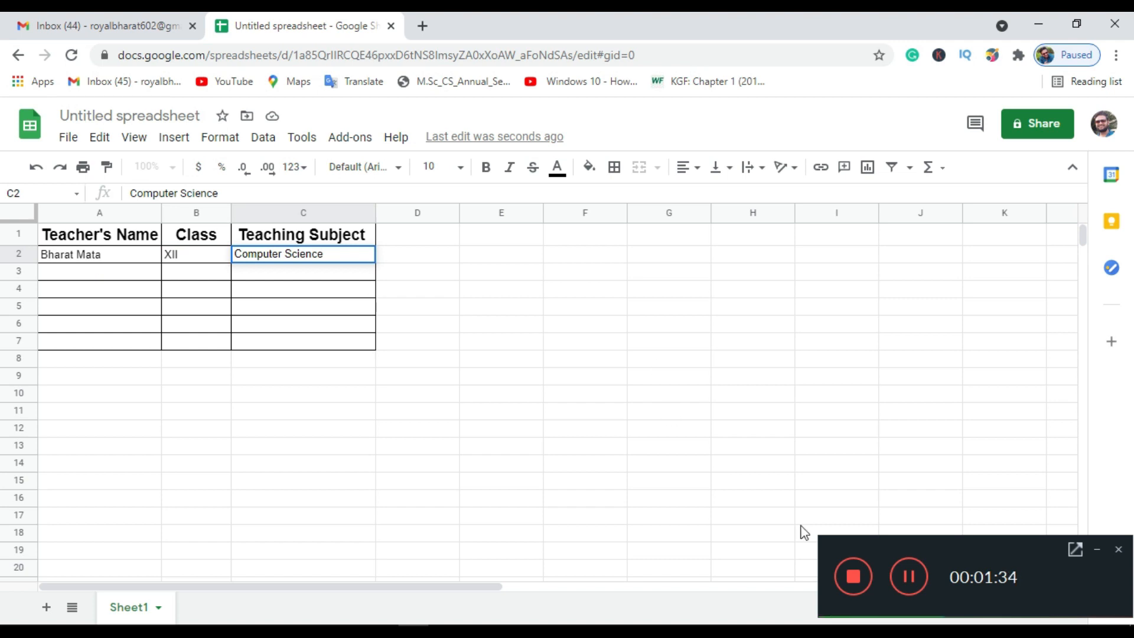
{"action": "left_click", "coordinate": [910, 578]}
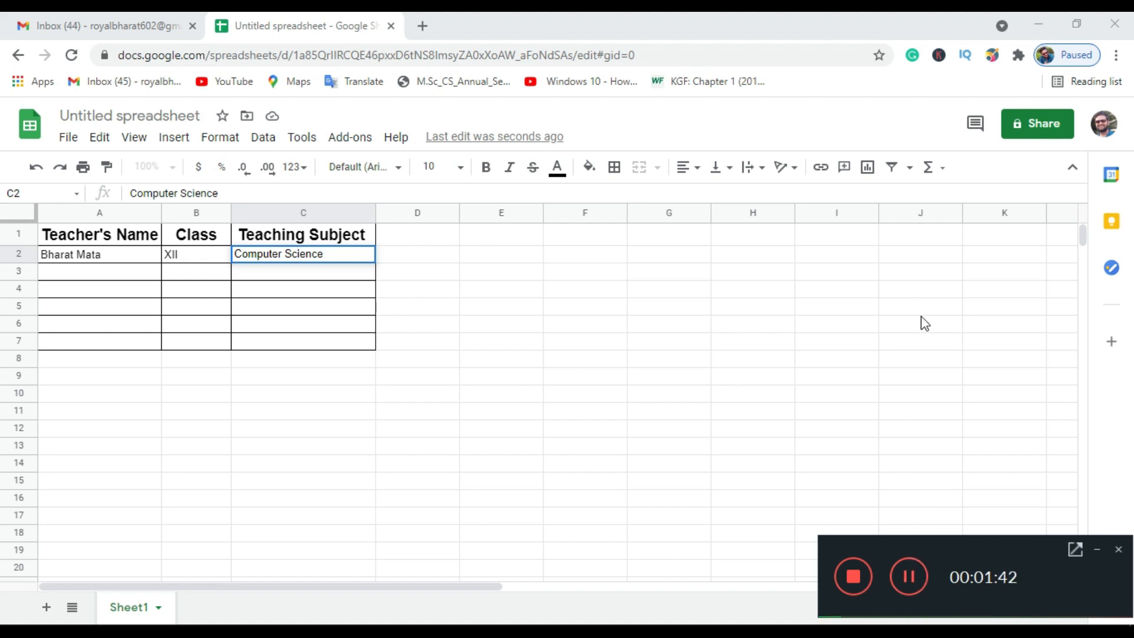
- Name the spreadsheet 'Teacher Details' before sharing it
{"action": "left_click", "coordinate": [1041, 127]}
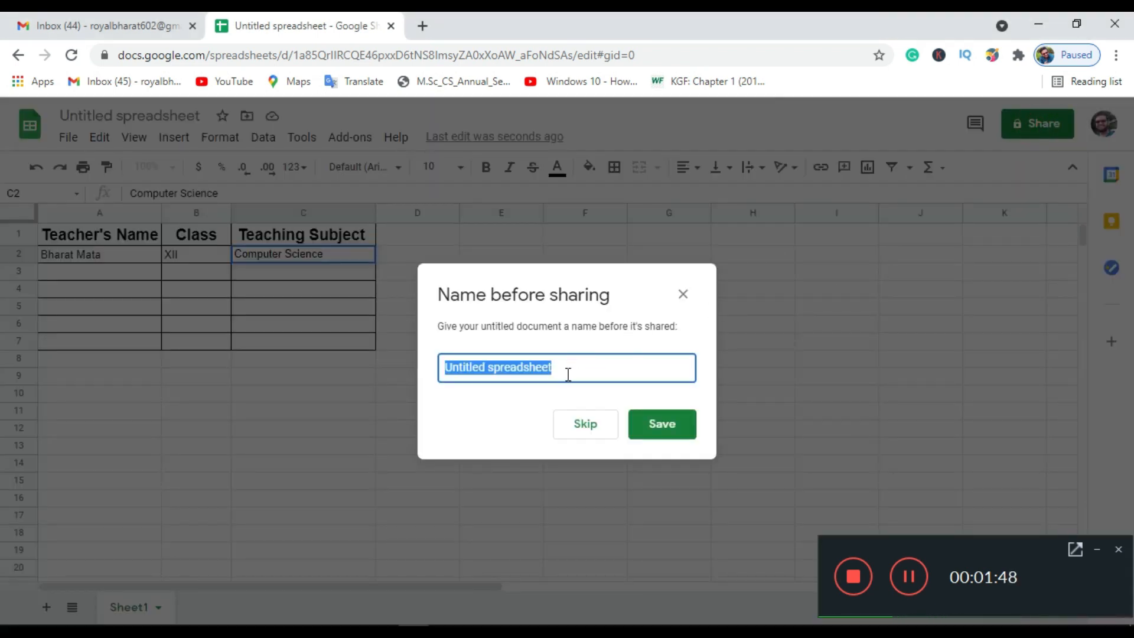
{"action": "type", "text": "Teacher"}
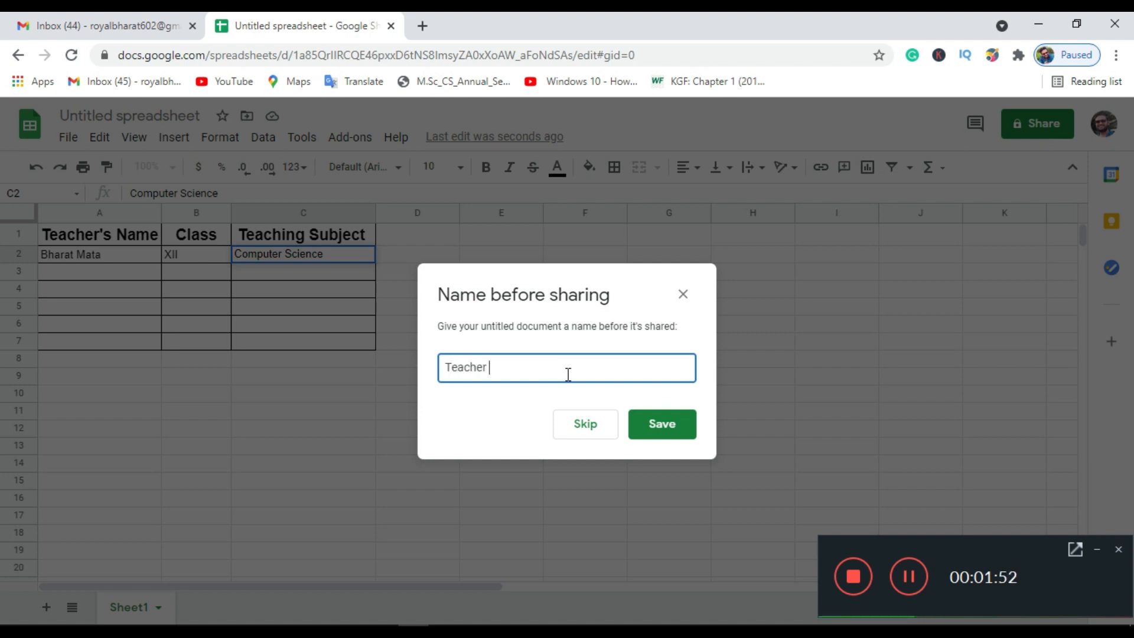
{"action": "type", "text": " Details"}
{"action": "left_click", "coordinate": [653, 428]}
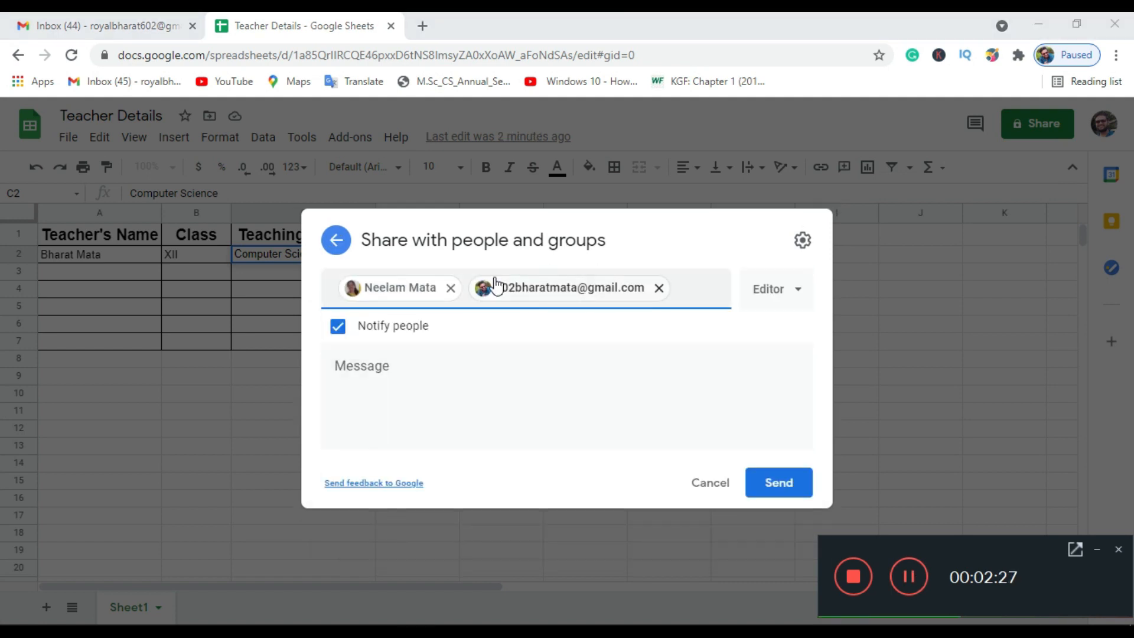
- Add the two recipients and keep their access role as Editor
{"action": "mouse_move", "coordinate": [393, 301]}
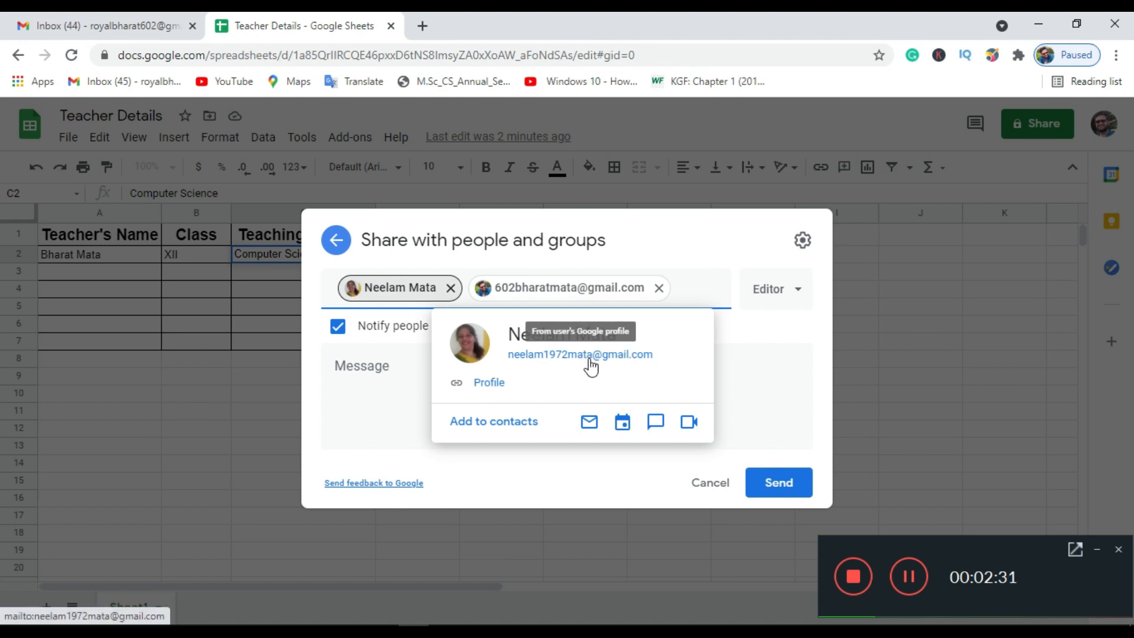
{"action": "mouse_move", "coordinate": [540, 286]}
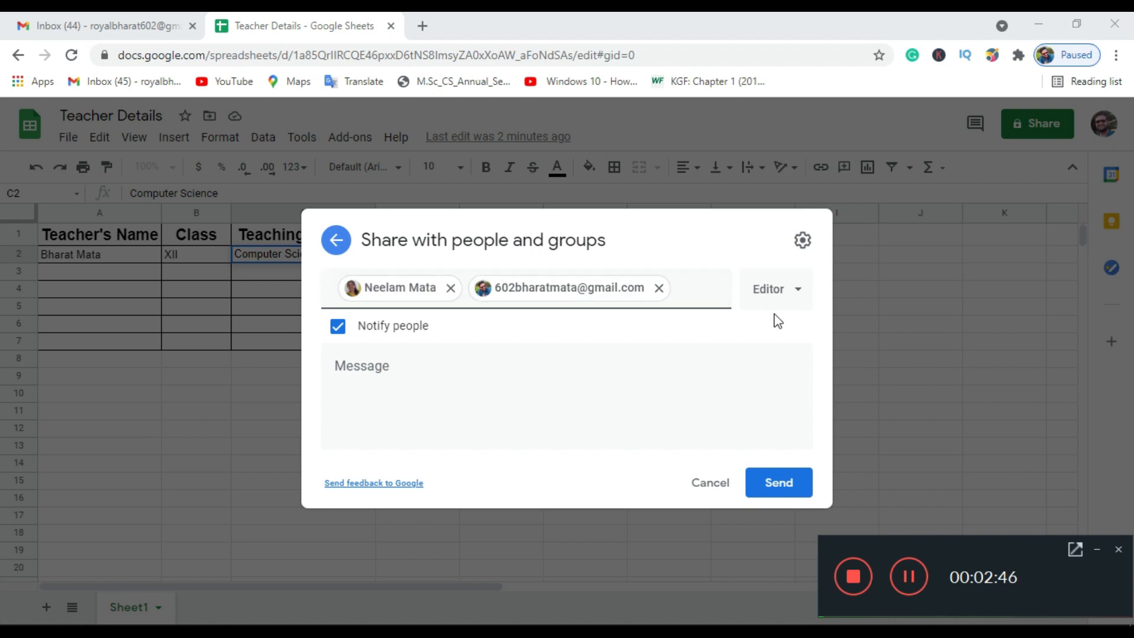
{"action": "left_click", "coordinate": [789, 298]}
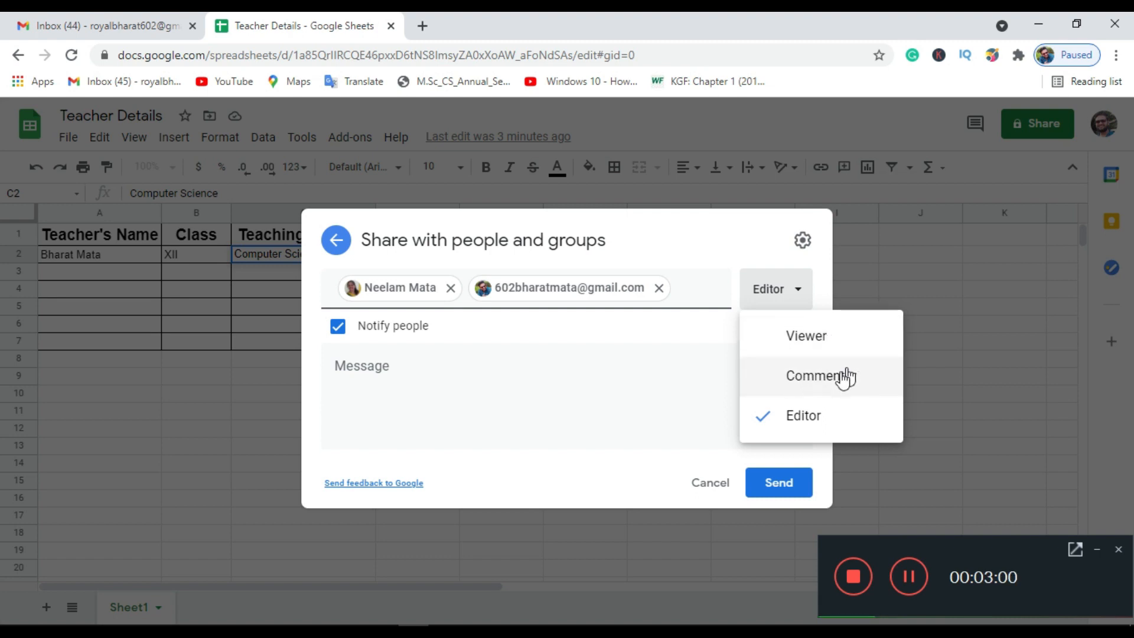
{"action": "left_click", "coordinate": [808, 418]}
- Write the message 'Hello / I am Sharing this file so that we can work together on this same document.', signed with the sender's name
{"action": "left_click", "coordinate": [393, 411]}
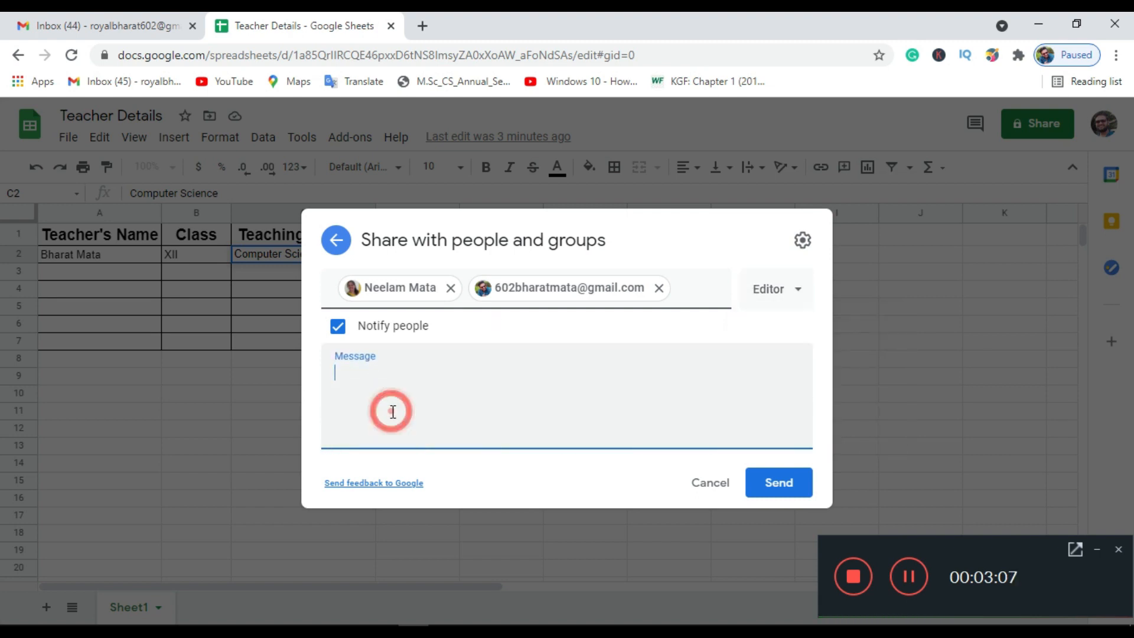
{"action": "type", "text": "Hello"}
{"action": "key", "text": "Return"}
{"action": "type", "text": "I am Sharing this file so that we can work together on this same document."}
{"action": "key", "text": "Return"}
{"action": "key", "text": "Return"}
{"action": "type", "text": "BHARAT MATA"}
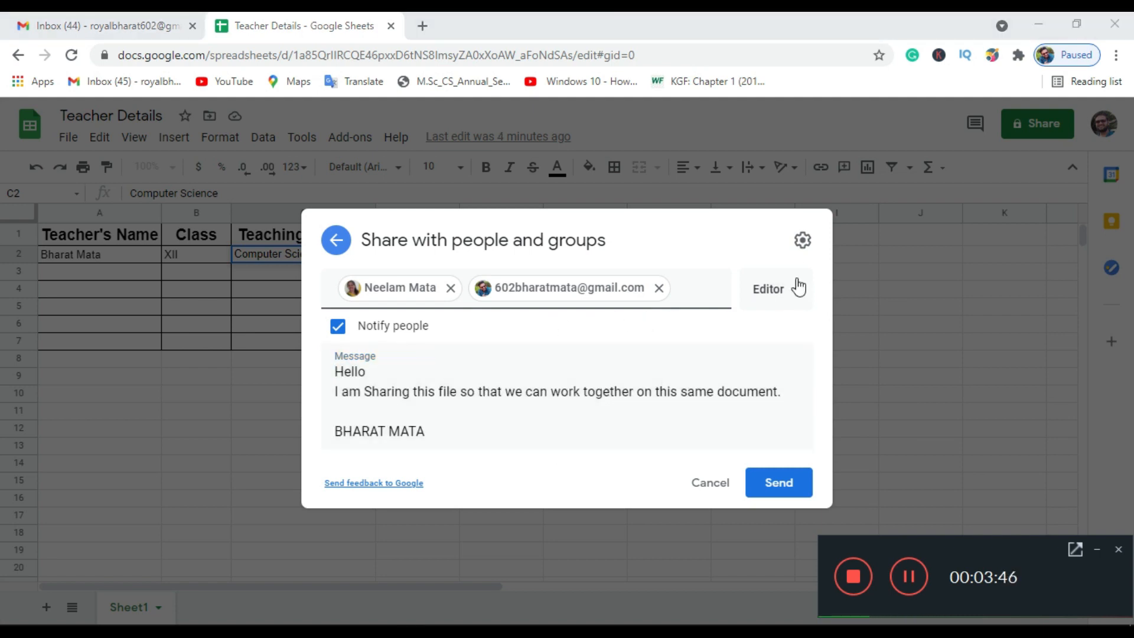
- Turn off editor resharing and viewer download, print and copy in the sharing settings
{"action": "left_click", "coordinate": [803, 240]}
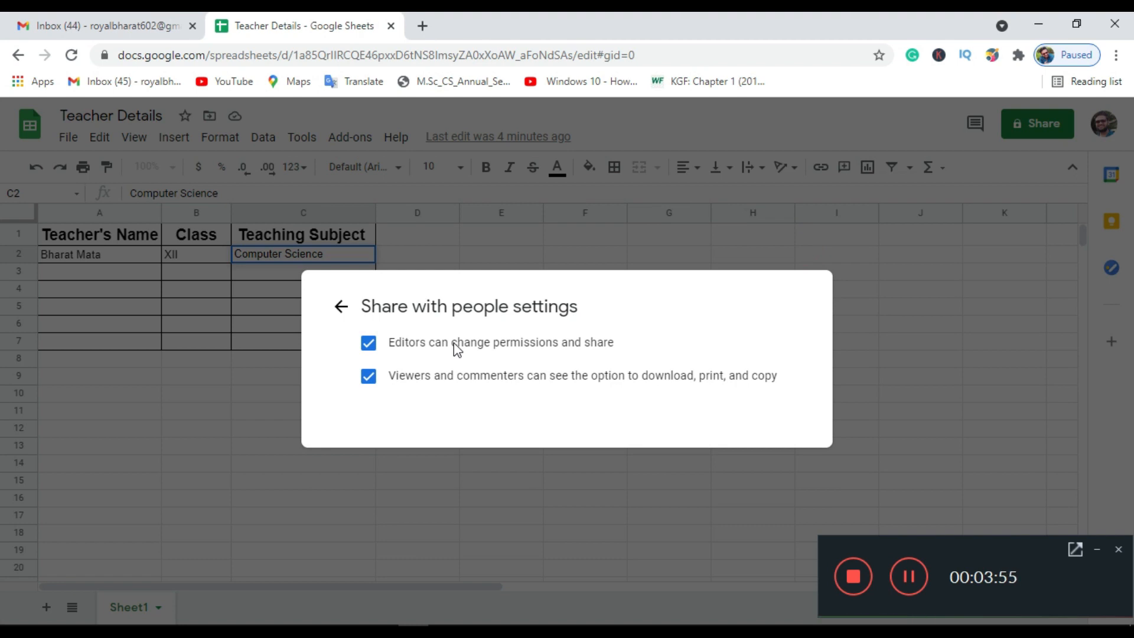
{"action": "left_click", "coordinate": [414, 352]}
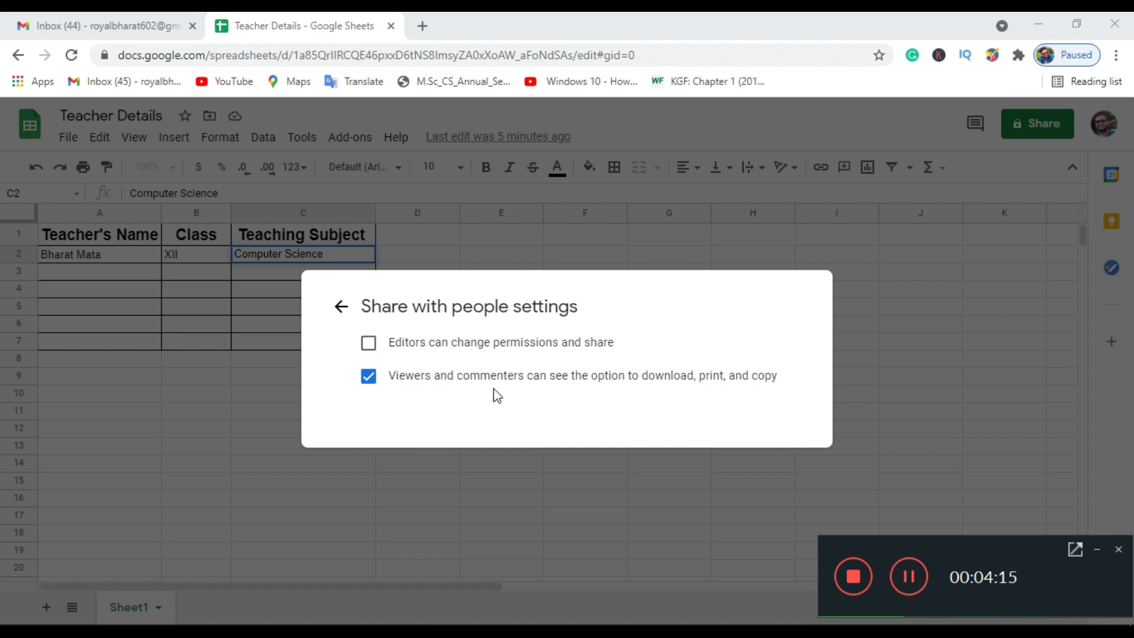
{"action": "left_click", "coordinate": [604, 377]}
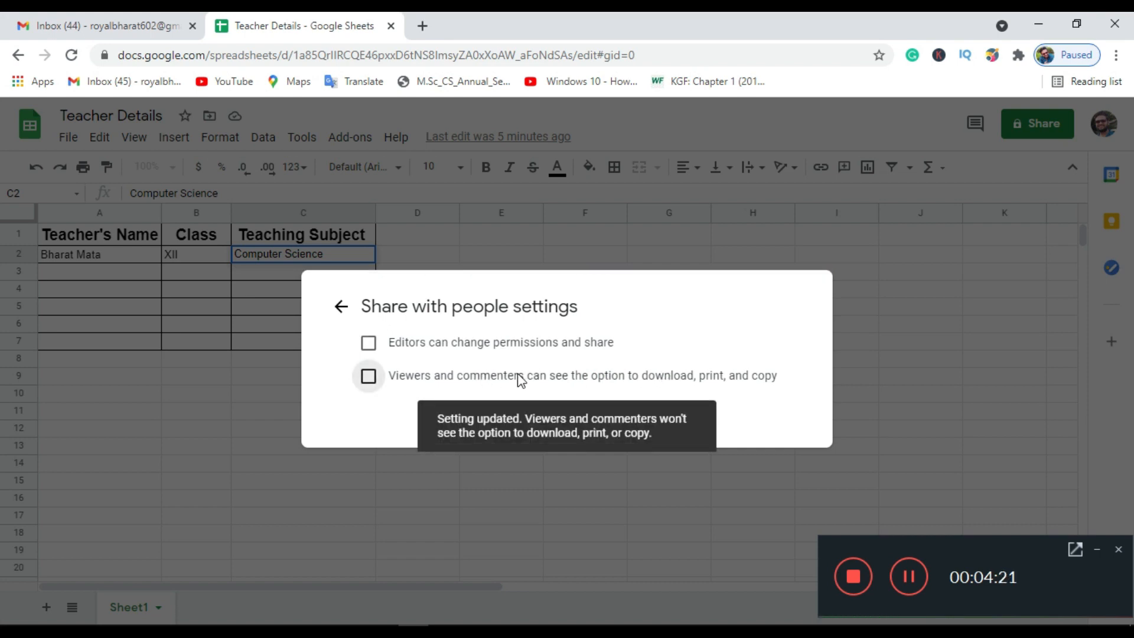
- Send the editing invitation and switch to the Gmail inbox
{"action": "left_click", "coordinate": [341, 306]}
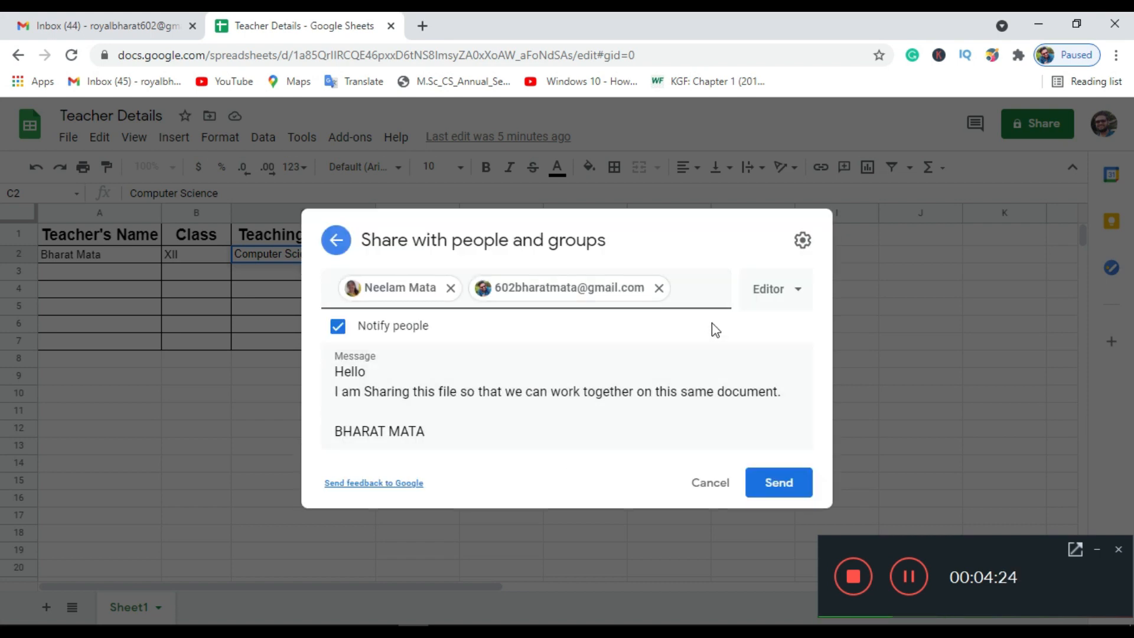
{"action": "left_click", "coordinate": [800, 483]}
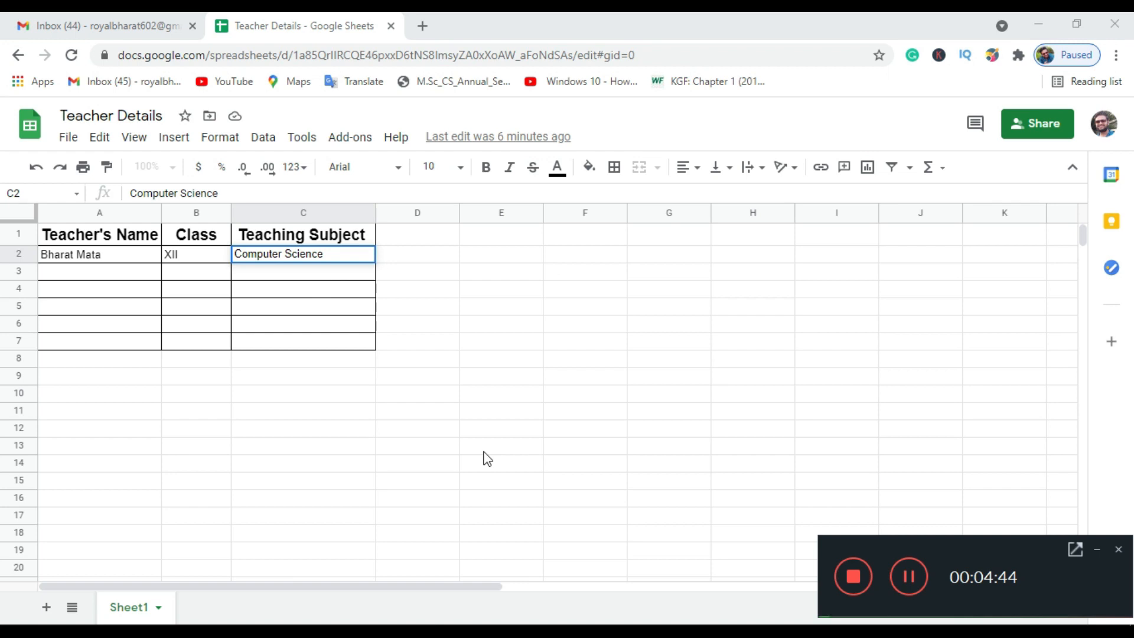
{"action": "left_click", "coordinate": [390, 629]}
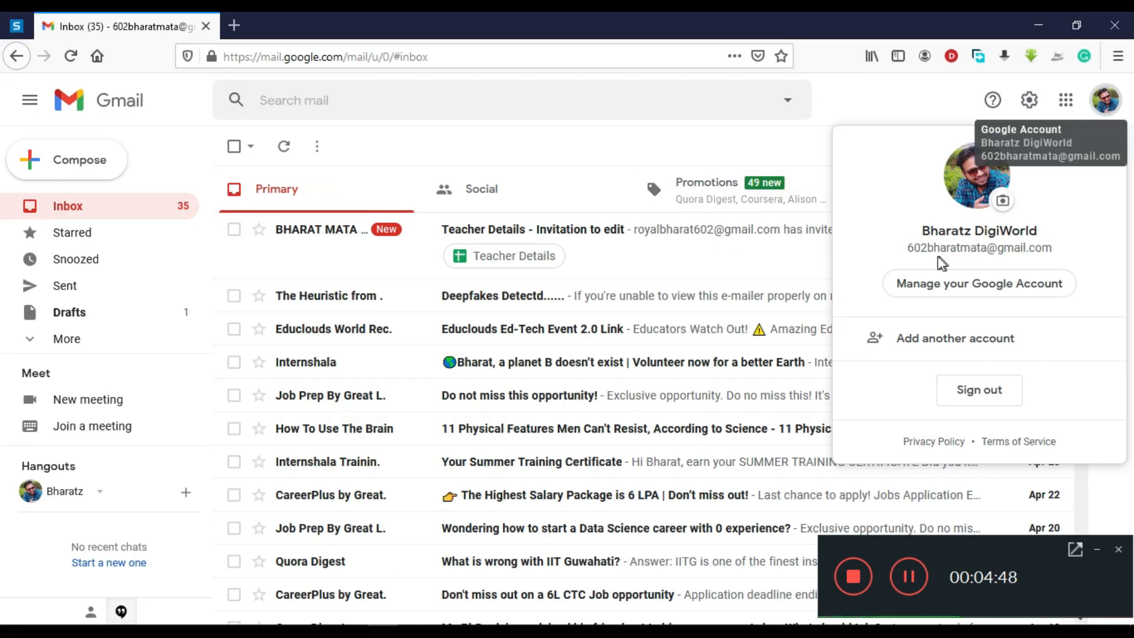
- Open and read the 'Teacher Details - Invitation to edit' email in Gmail
{"action": "left_click", "coordinate": [580, 144]}
{"action": "left_click", "coordinate": [407, 244]}
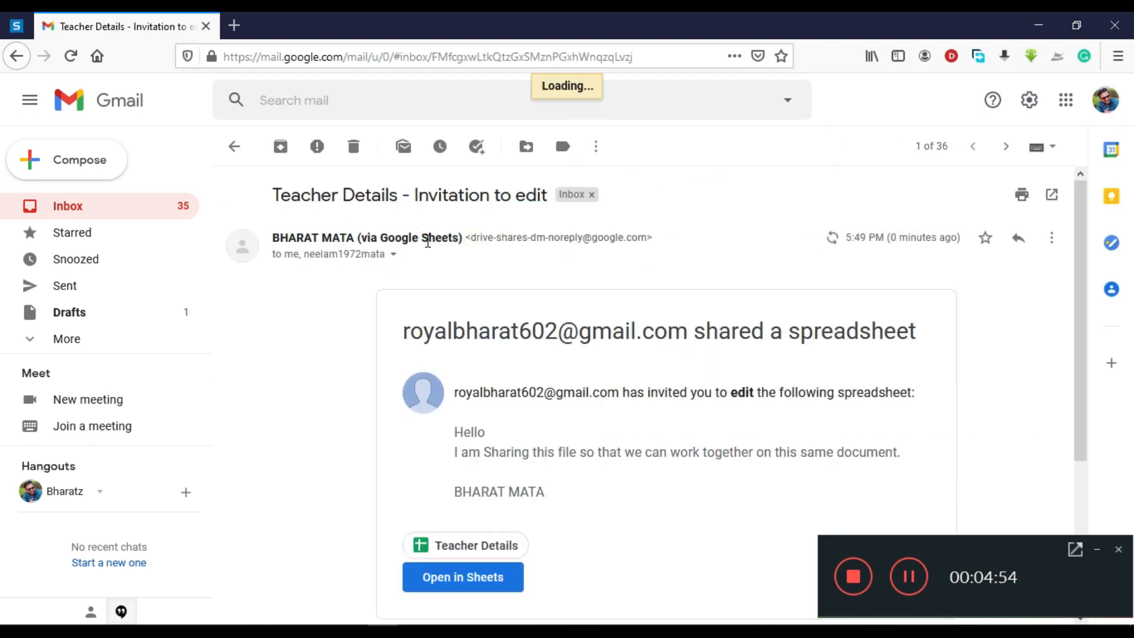
{"action": "scroll", "coordinate": [656, 548], "scroll_direction": "down", "scroll_amount": 1}
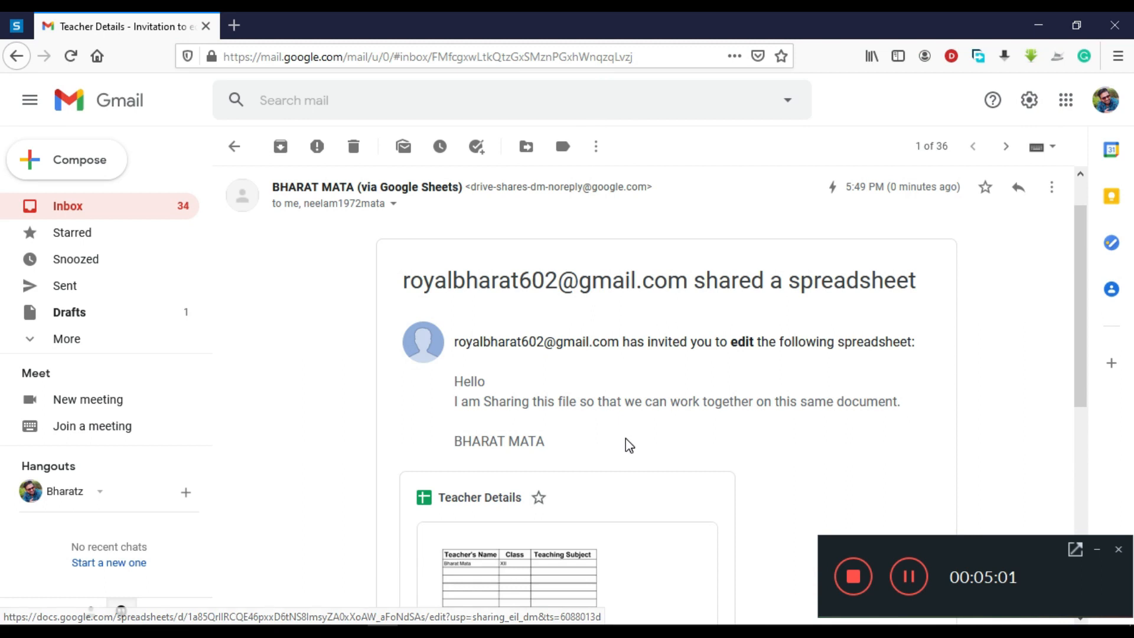
{"action": "scroll", "coordinate": [625, 438], "scroll_direction": "down", "scroll_amount": 2}
{"action": "scroll", "coordinate": [589, 359], "scroll_direction": "up", "scroll_amount": 3}
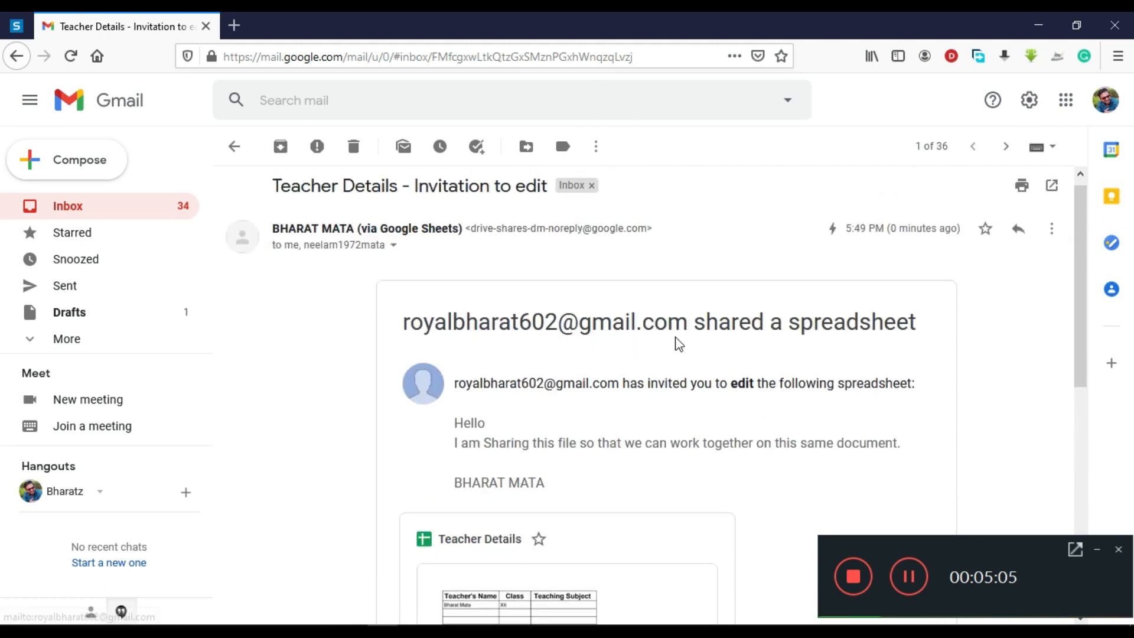
{"action": "scroll", "coordinate": [635, 307], "scroll_direction": "down", "scroll_amount": 2}
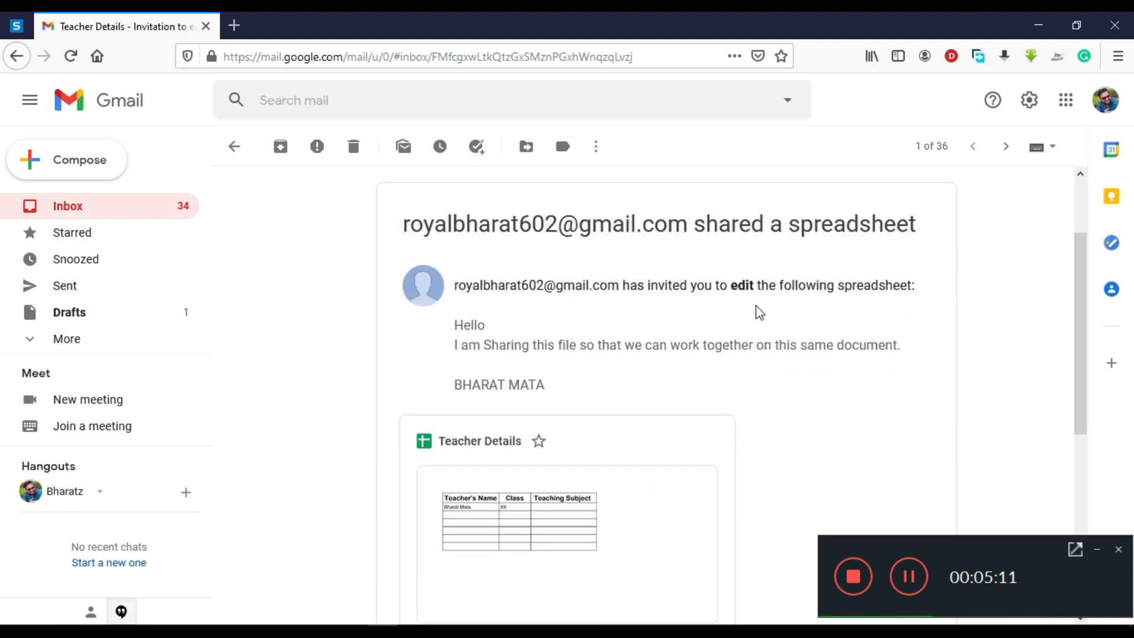
{"action": "scroll", "coordinate": [781, 385], "scroll_direction": "down", "scroll_amount": 1}
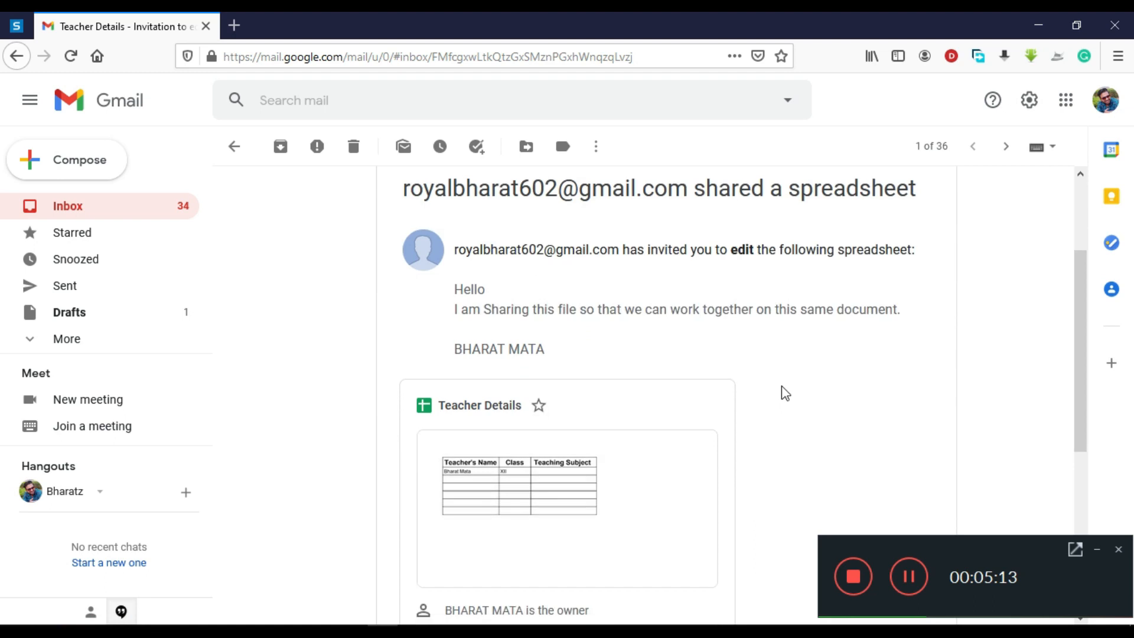
- Open the shared Teacher Details spreadsheet from the invitation in a new tab
{"action": "left_click_drag", "start_coordinate": [463, 267], "coordinate": [560, 328]}
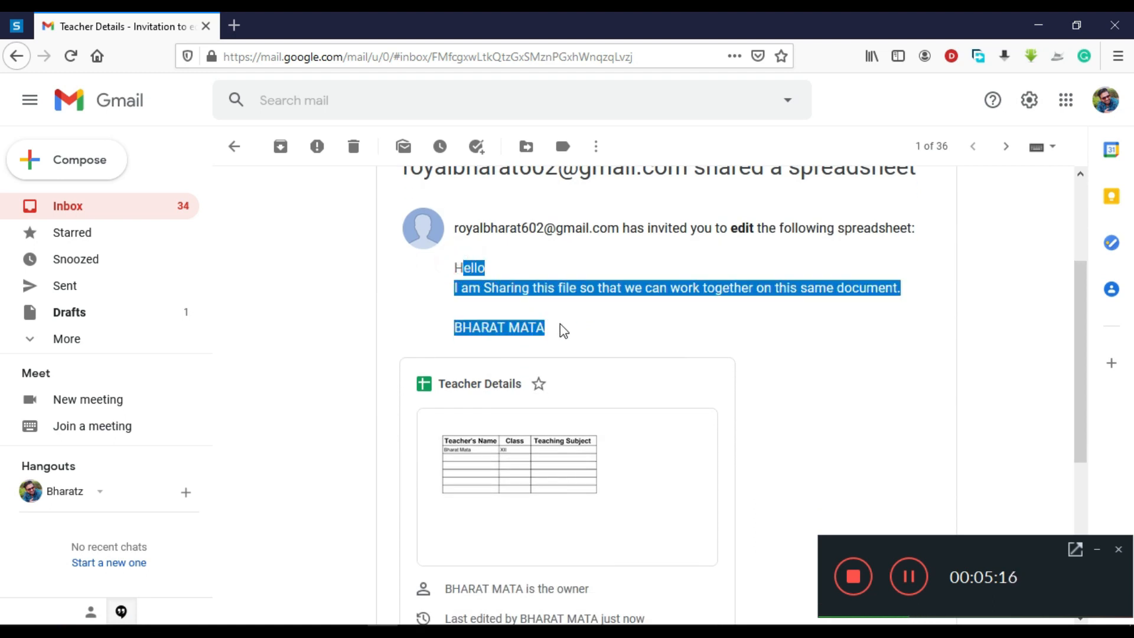
{"action": "double_click", "coordinate": [560, 325]}
{"action": "scroll", "coordinate": [591, 356], "scroll_direction": "down", "scroll_amount": 1}
{"action": "scroll", "coordinate": [591, 355], "scroll_direction": "down", "scroll_amount": 1}
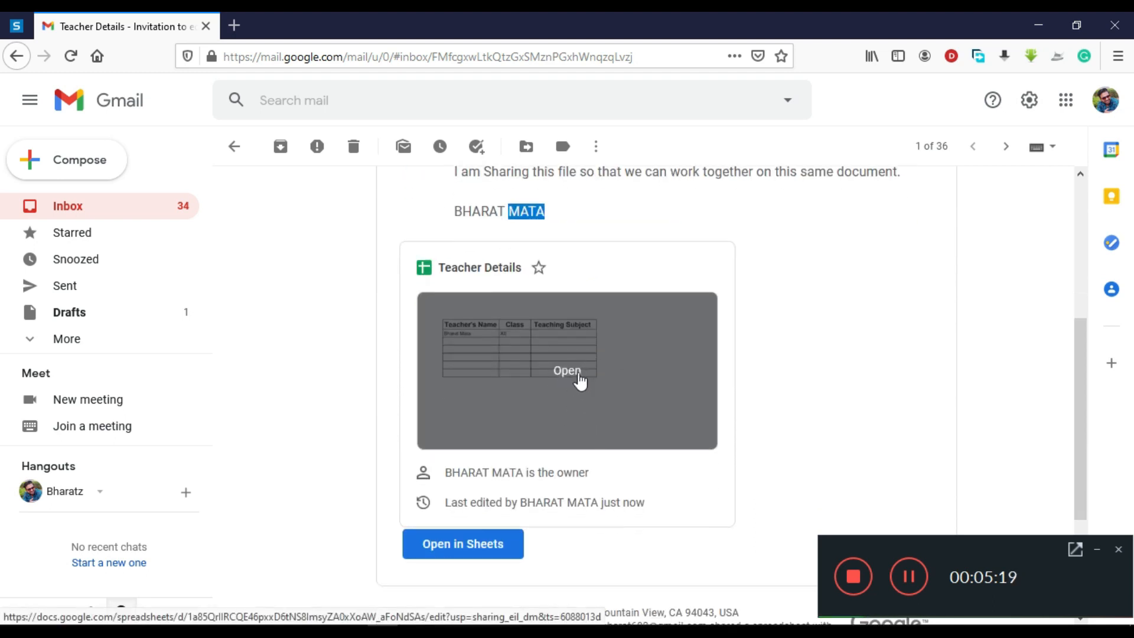
{"action": "left_click", "coordinate": [574, 378]}
{"action": "left_click", "coordinate": [298, 26]}
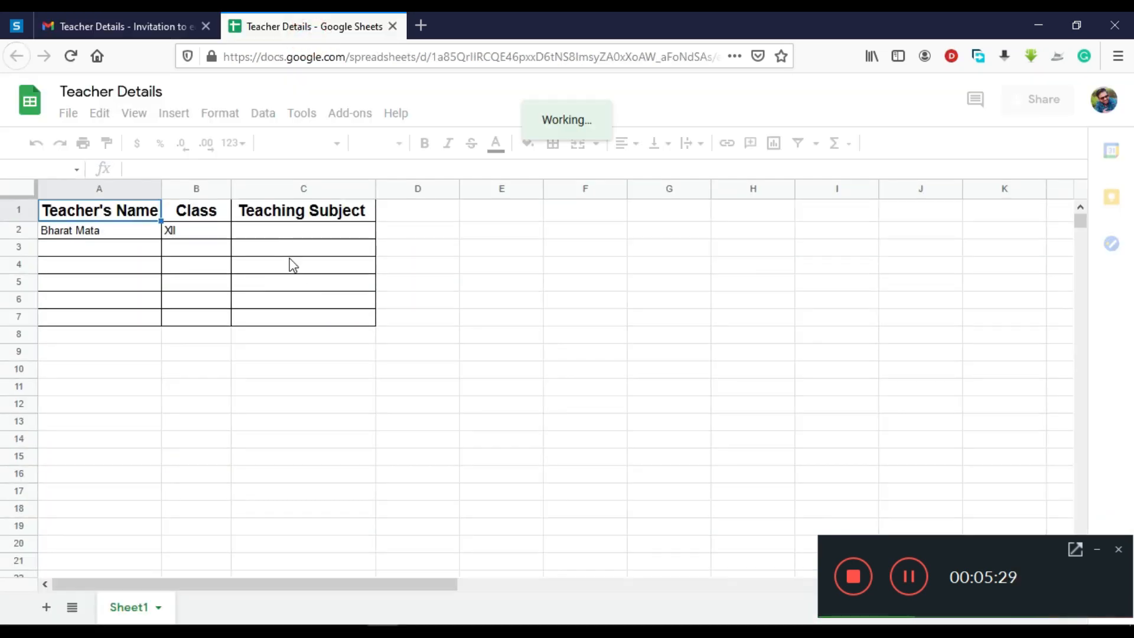
- Enter a second teacher in row 3 with class X and subject Computer Applicaton
{"action": "left_click", "coordinate": [108, 248]}
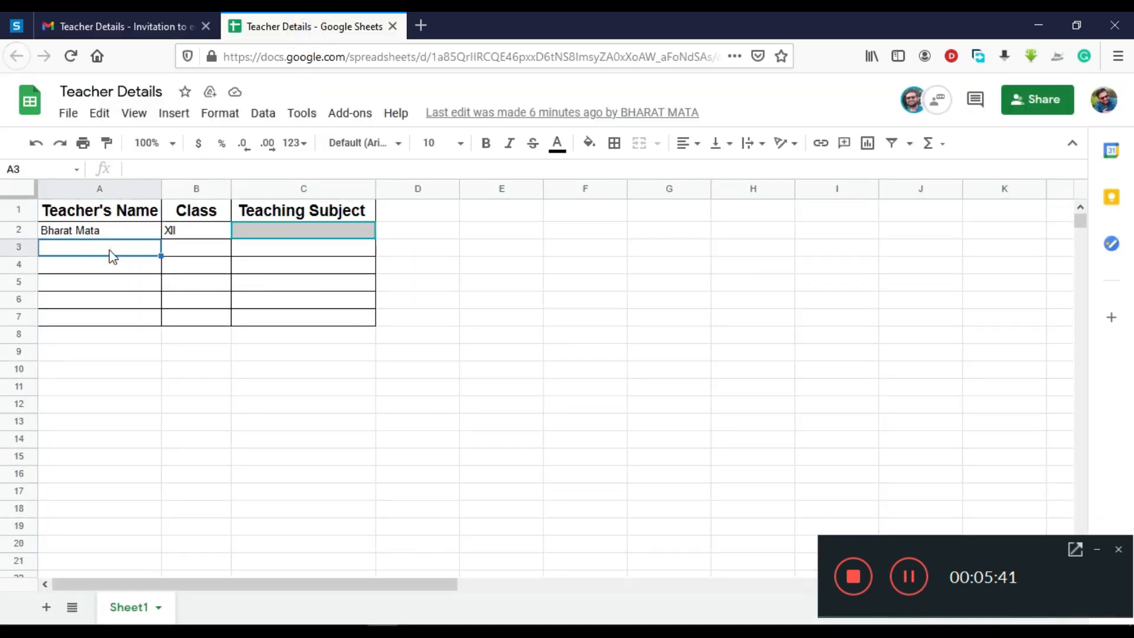
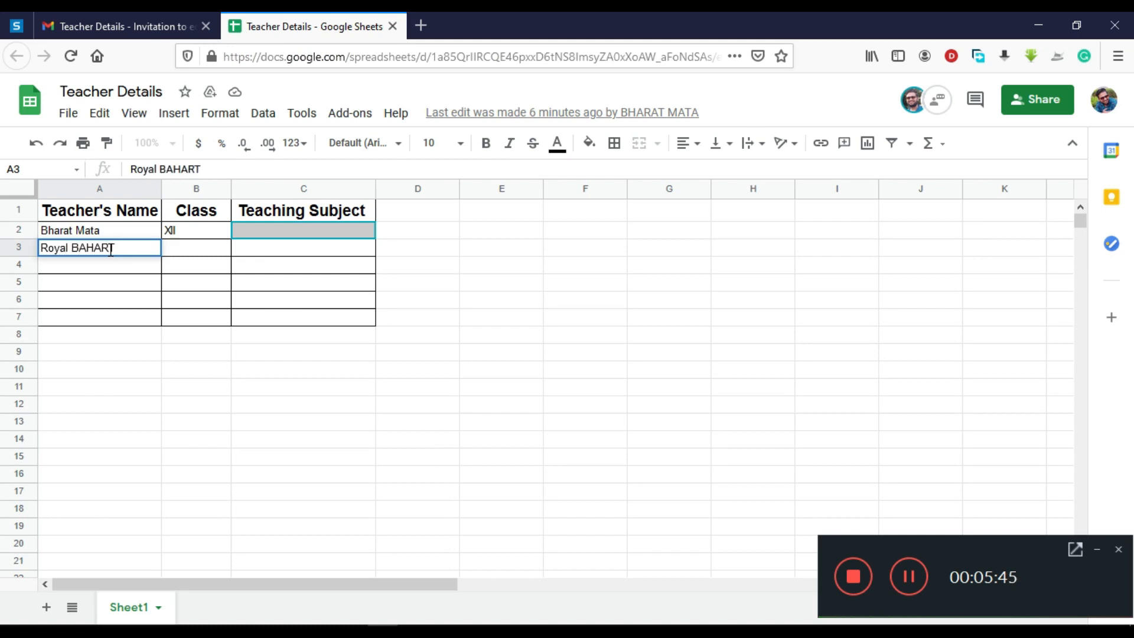
{"action": "key", "text": "Tab"}
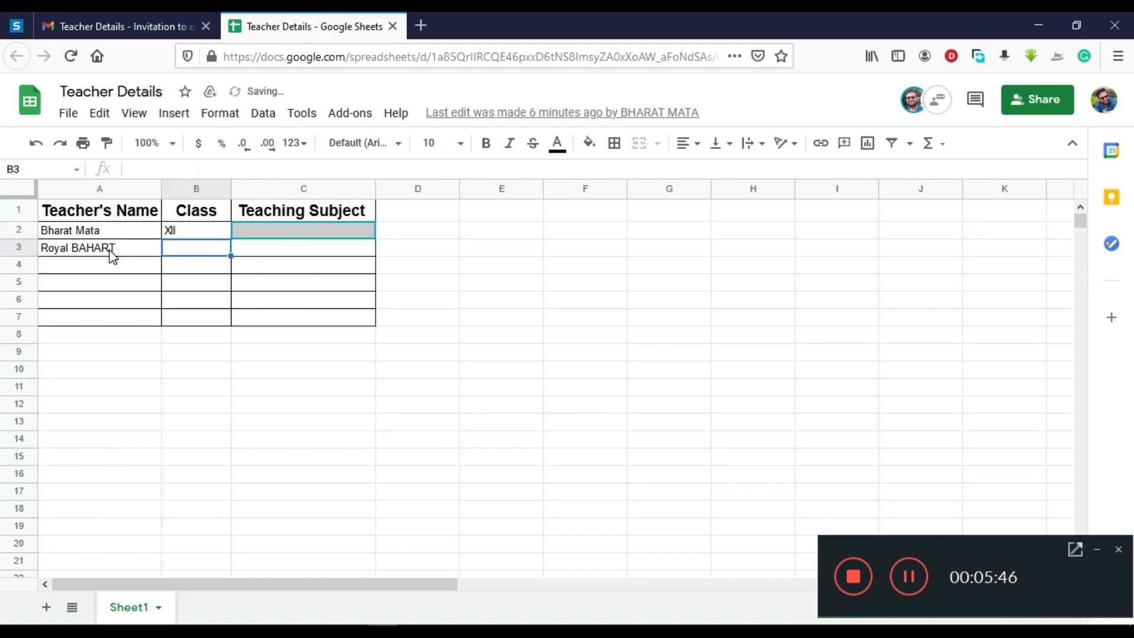
{"action": "key", "text": "Tab"}
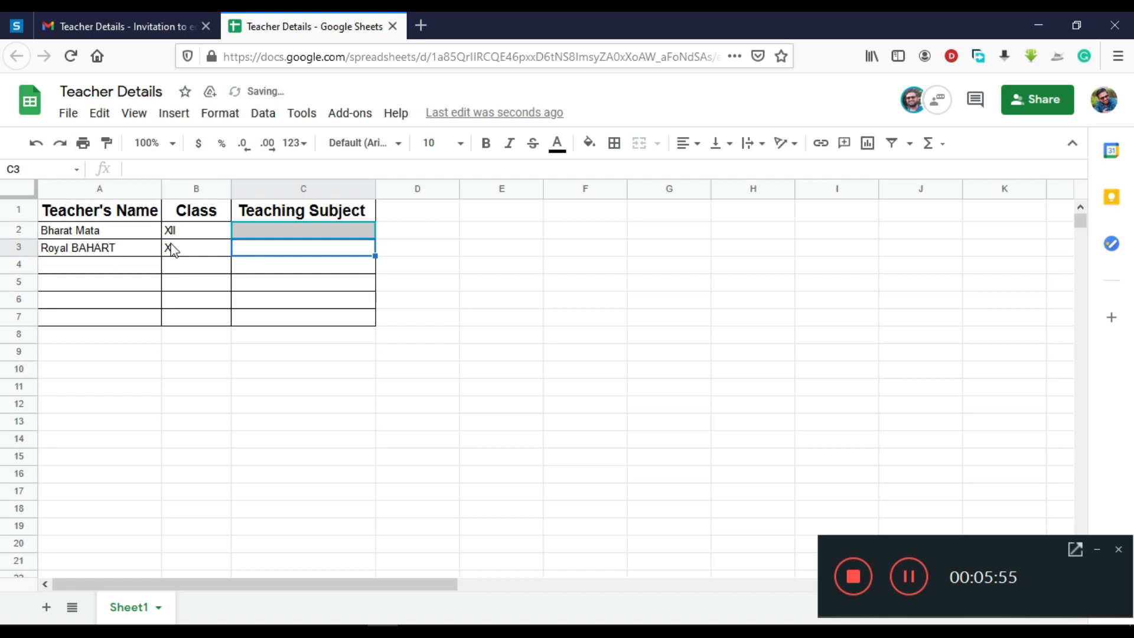
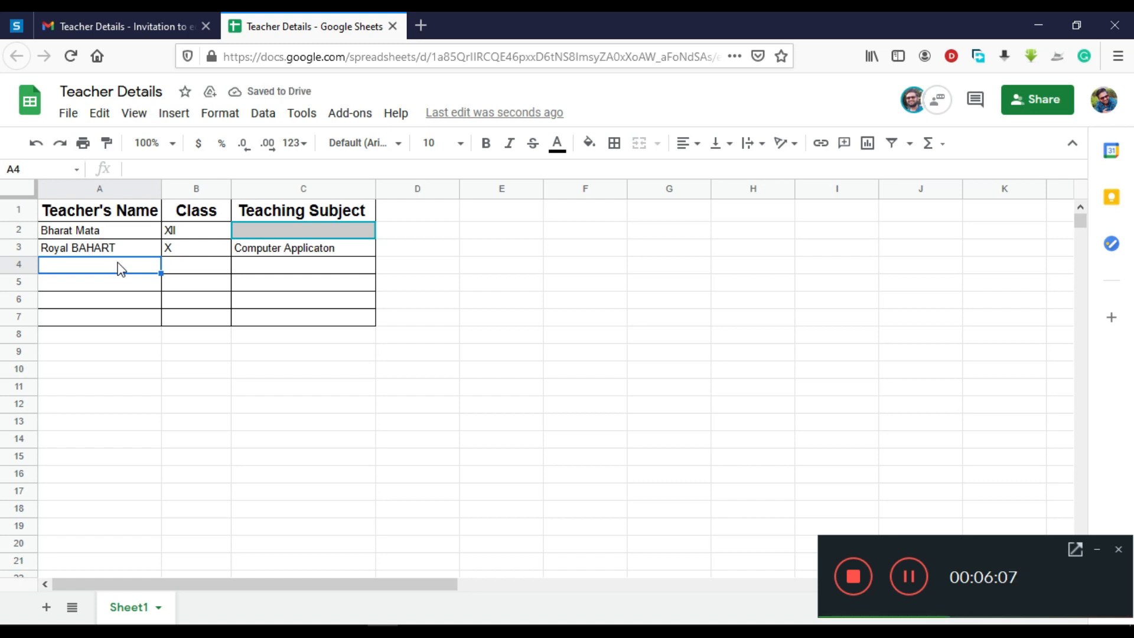
- Enter a third teacher in row 4 with class VII and subject GK
{"action": "type", "text": "GAura"}
{"action": "key", "text": "BackSpace"}
{"action": "key", "text": "BackSpace"}
{"action": "key", "text": "BackSpace"}
{"action": "key", "text": "BackSpace"}
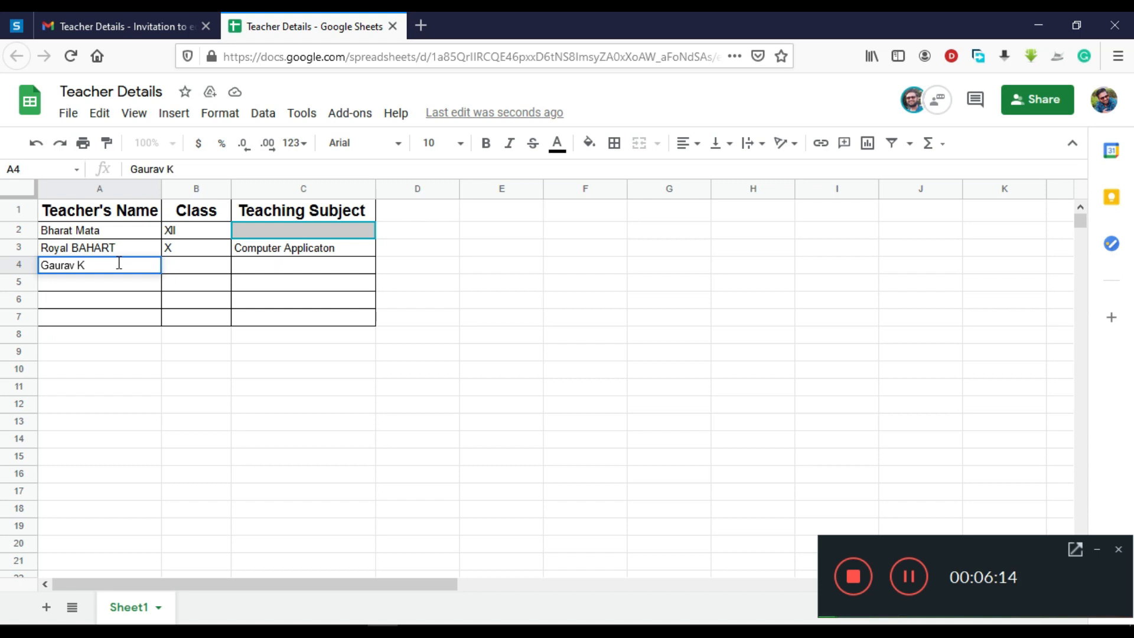
{"action": "key", "text": "Tab"}
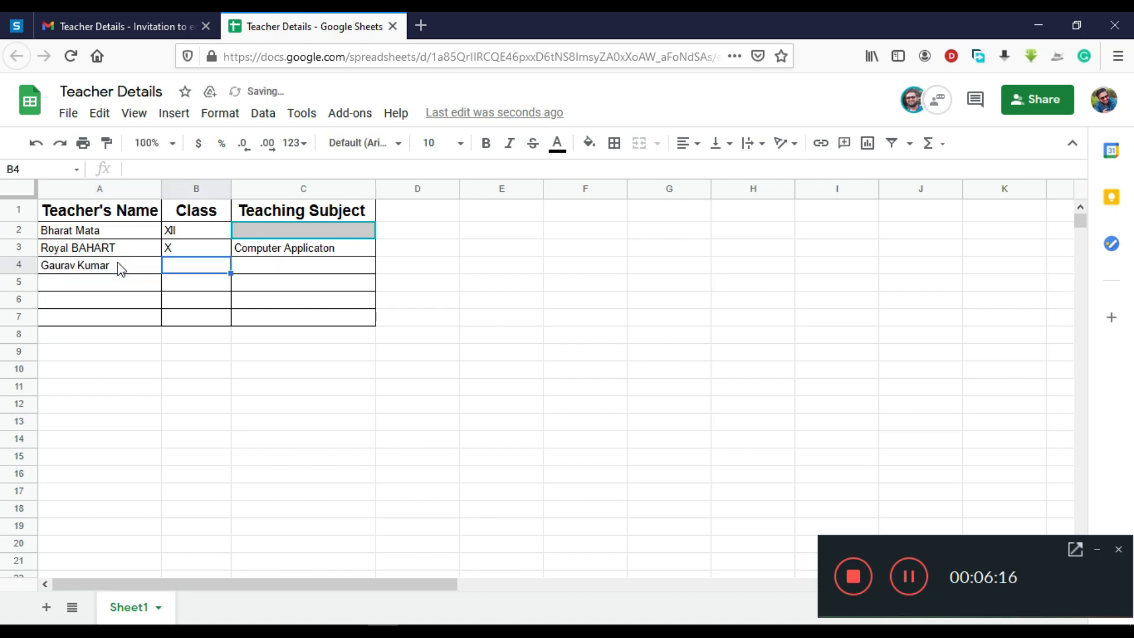
{"action": "type", "text": "VII"}
{"action": "key", "text": "Tab"}
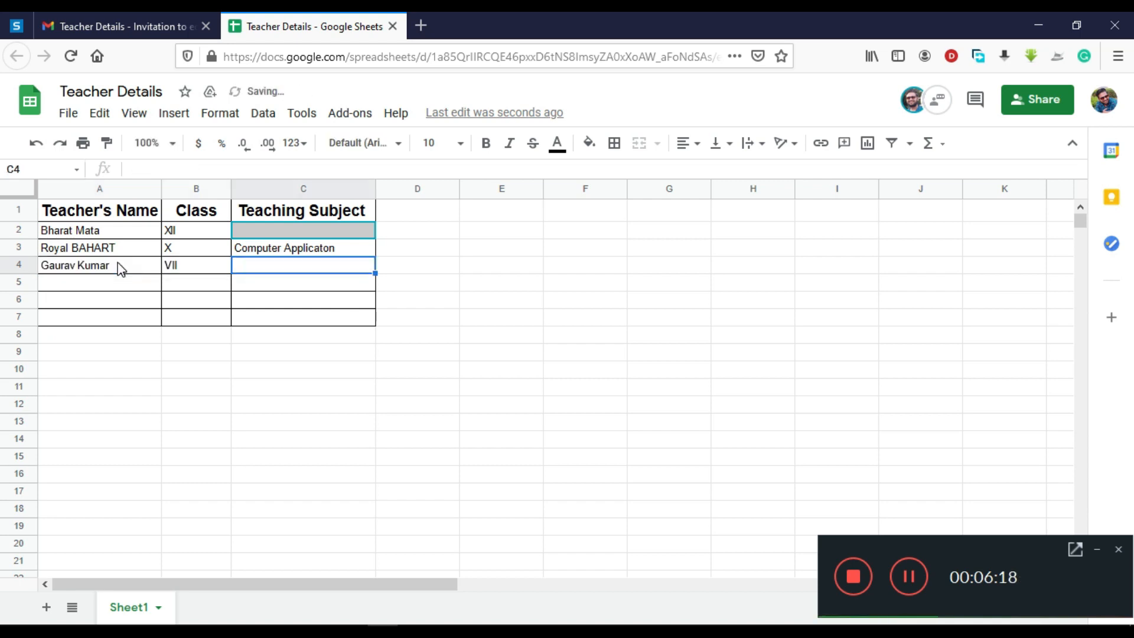
{"action": "type", "text": "GK"}
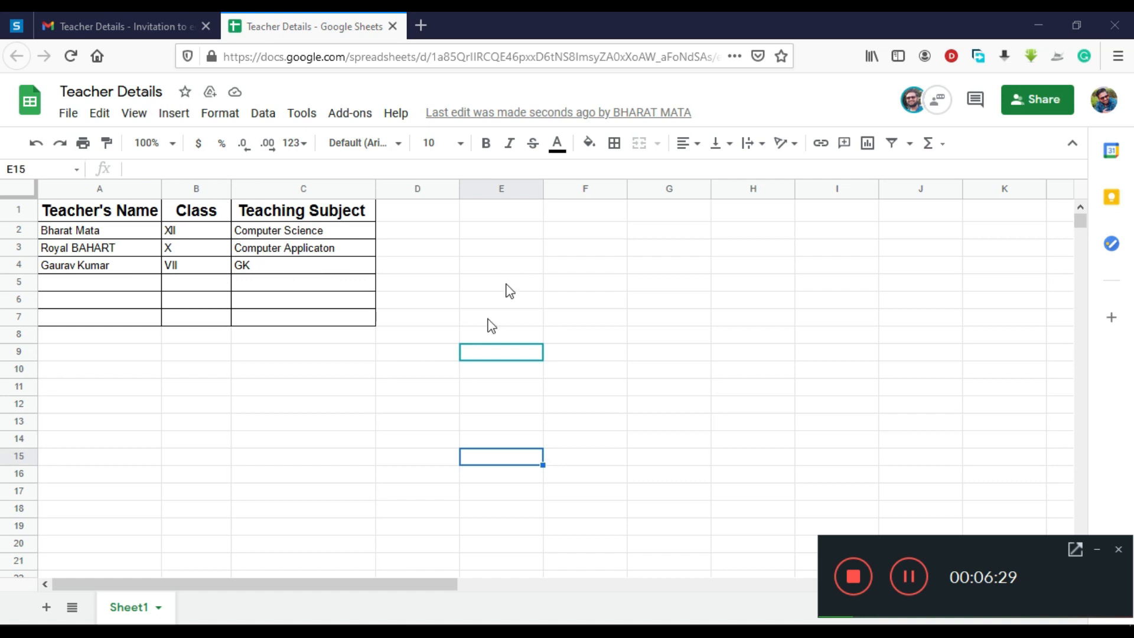
{"action": "left_click_drag", "start_coordinate": [619, 29], "coordinate": [0, 122]}
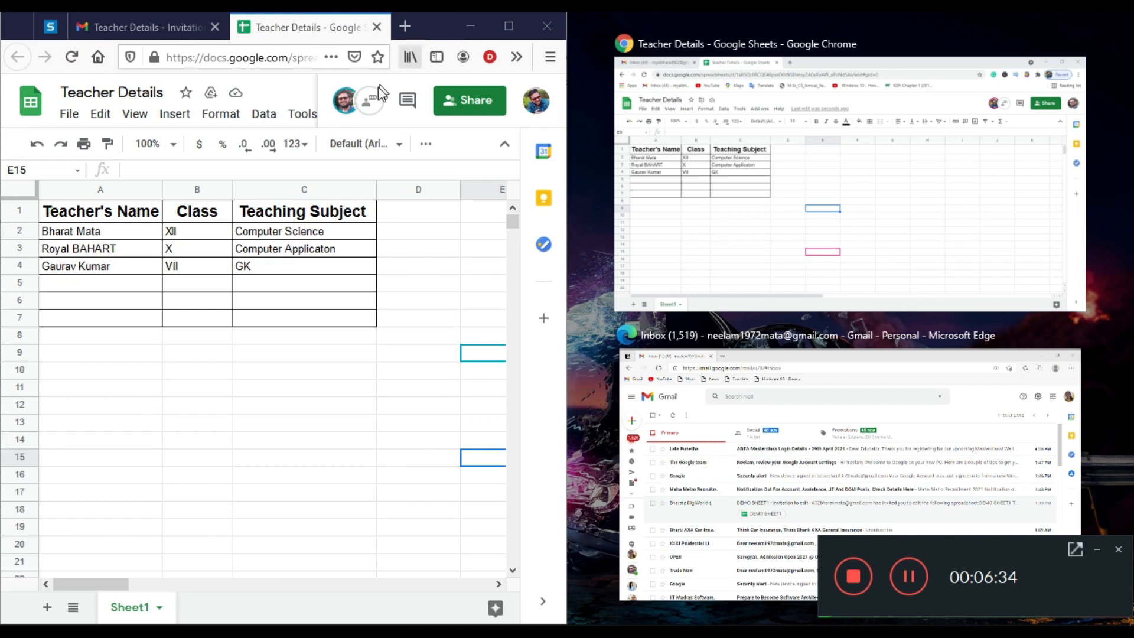
- Place the other account's sheet beside this one and check which account it uses
{"action": "left_click", "coordinate": [802, 179]}
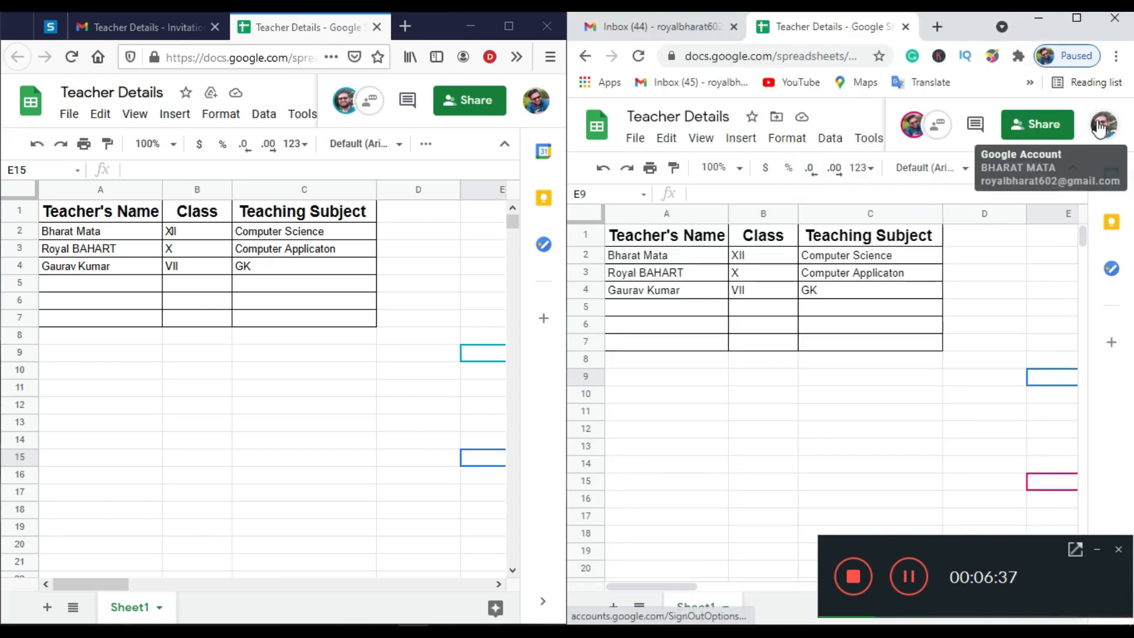
{"action": "left_click", "coordinate": [1103, 124]}
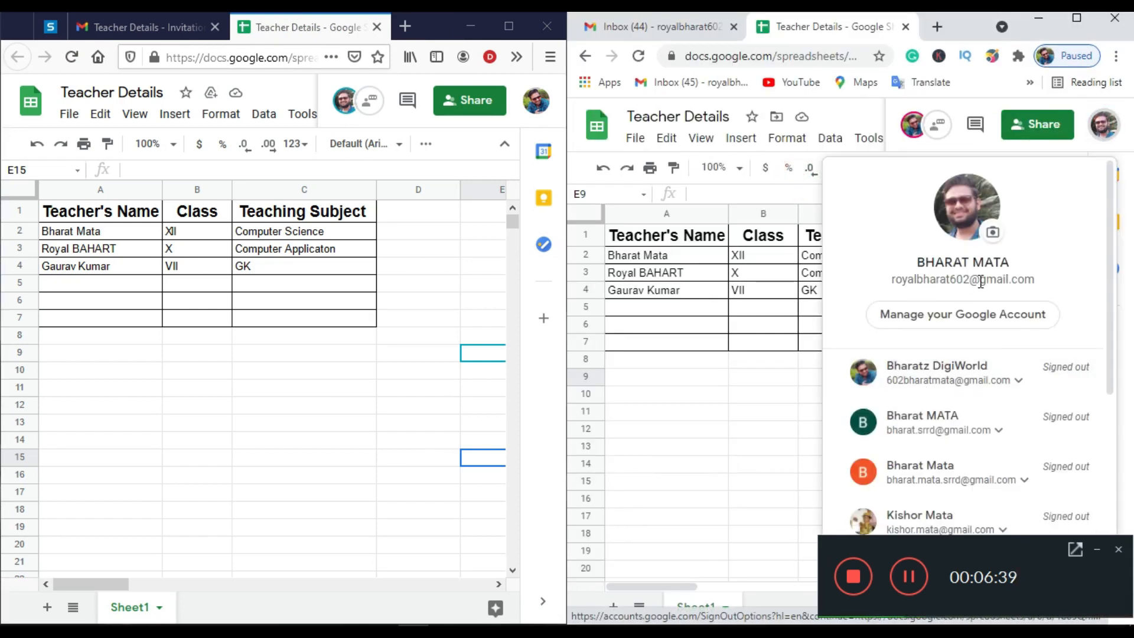
{"action": "left_click", "coordinate": [687, 376]}
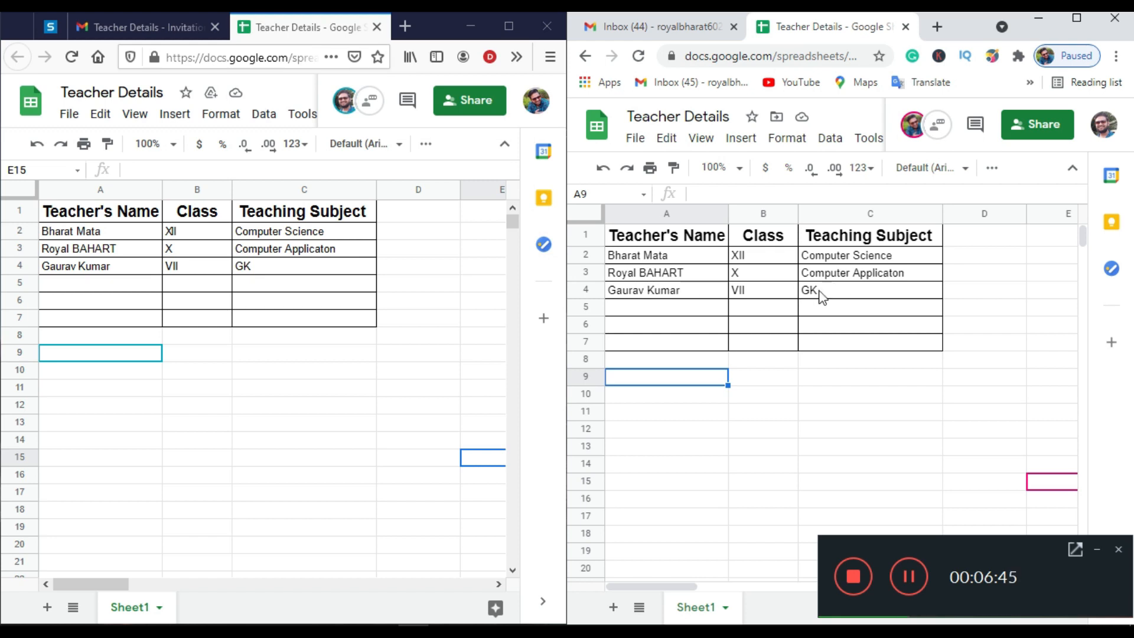
- Enter a fourth teacher in row 5 with class X and subject English
{"action": "left_click", "coordinate": [137, 286]}
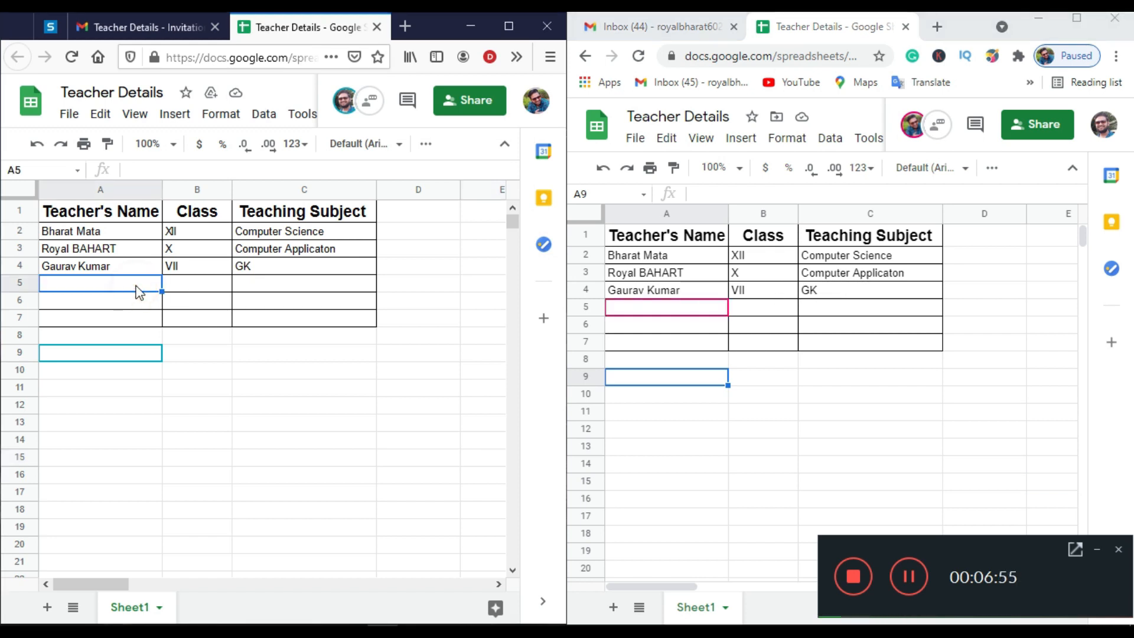
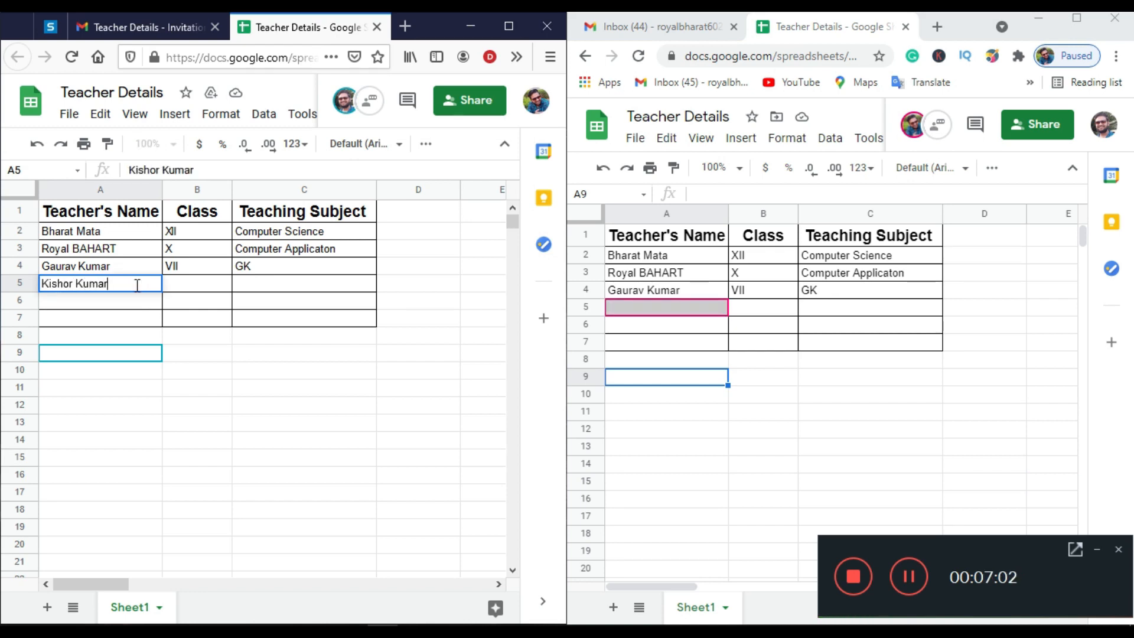
{"action": "key", "text": "Tab"}
{"action": "type", "text": "X"}
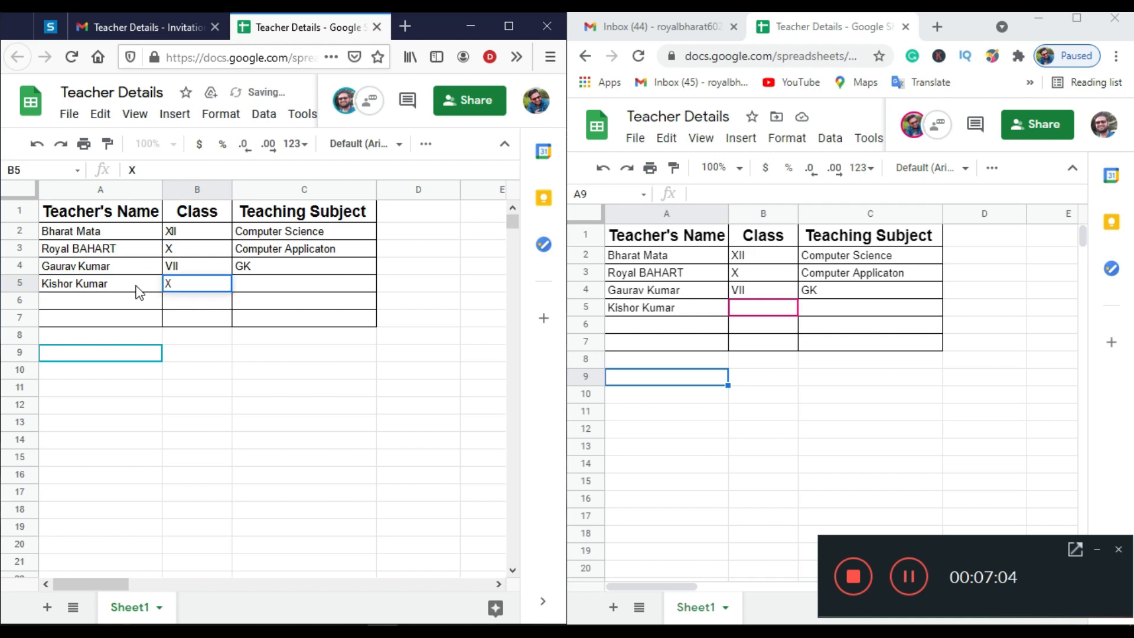
{"action": "key", "text": "Tab"}
{"action": "type", "text": "English"}
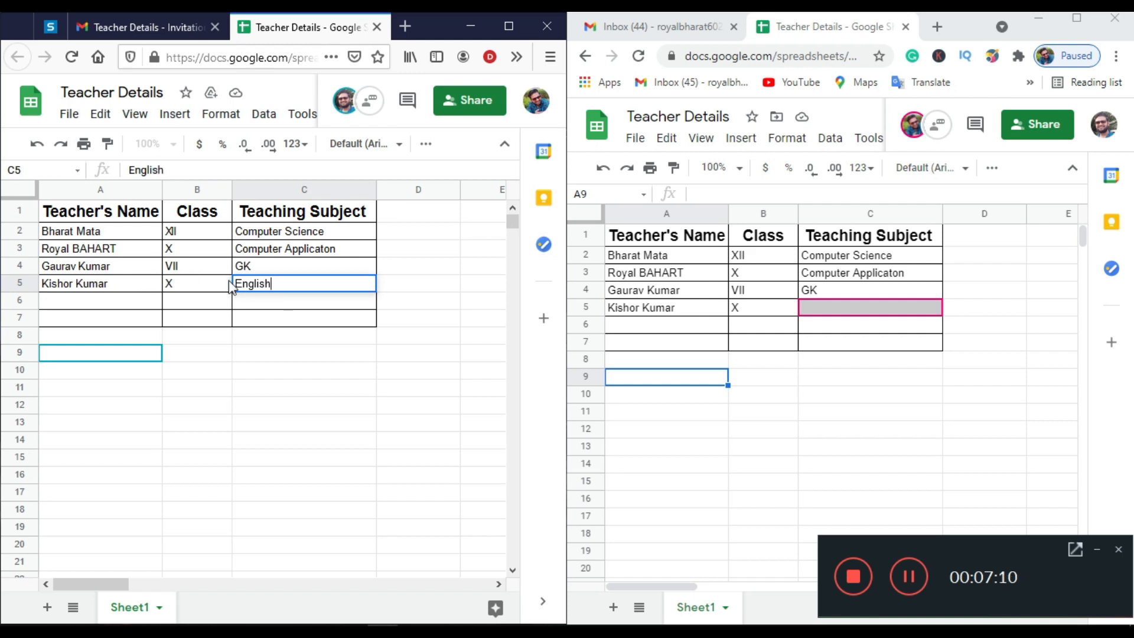
{"action": "left_click", "coordinate": [419, 319]}
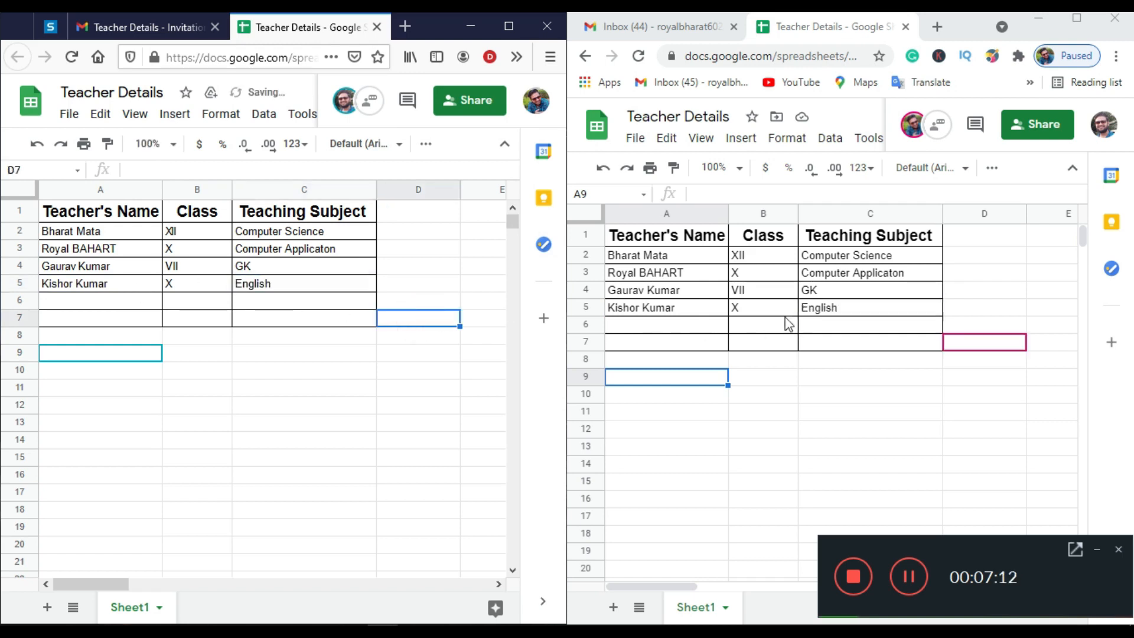